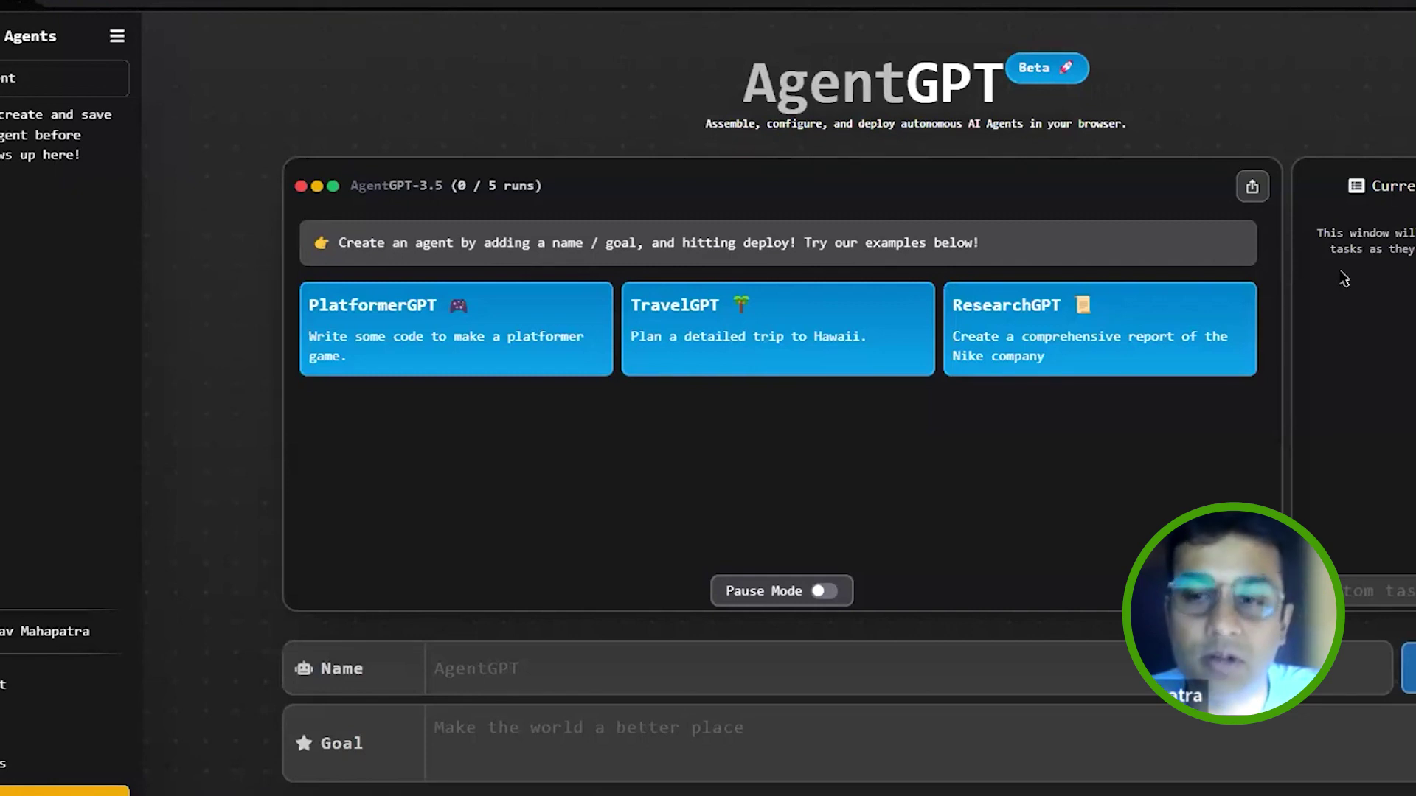
# Enter the name 'Agent 1' and goal 'Which social media platform is best for marketing?', then deploy.
pyautogui.click(1060, 675)
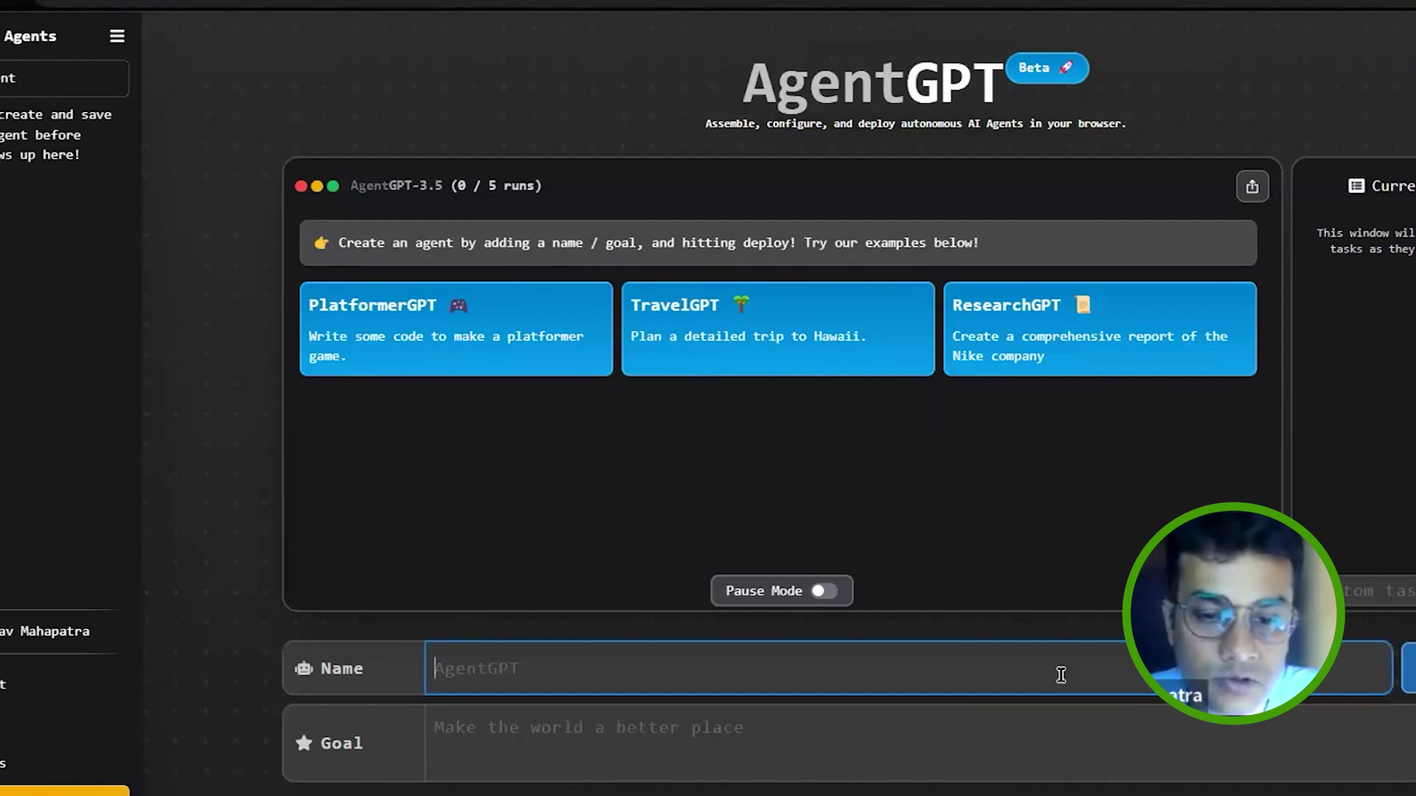
pyautogui.write('A')
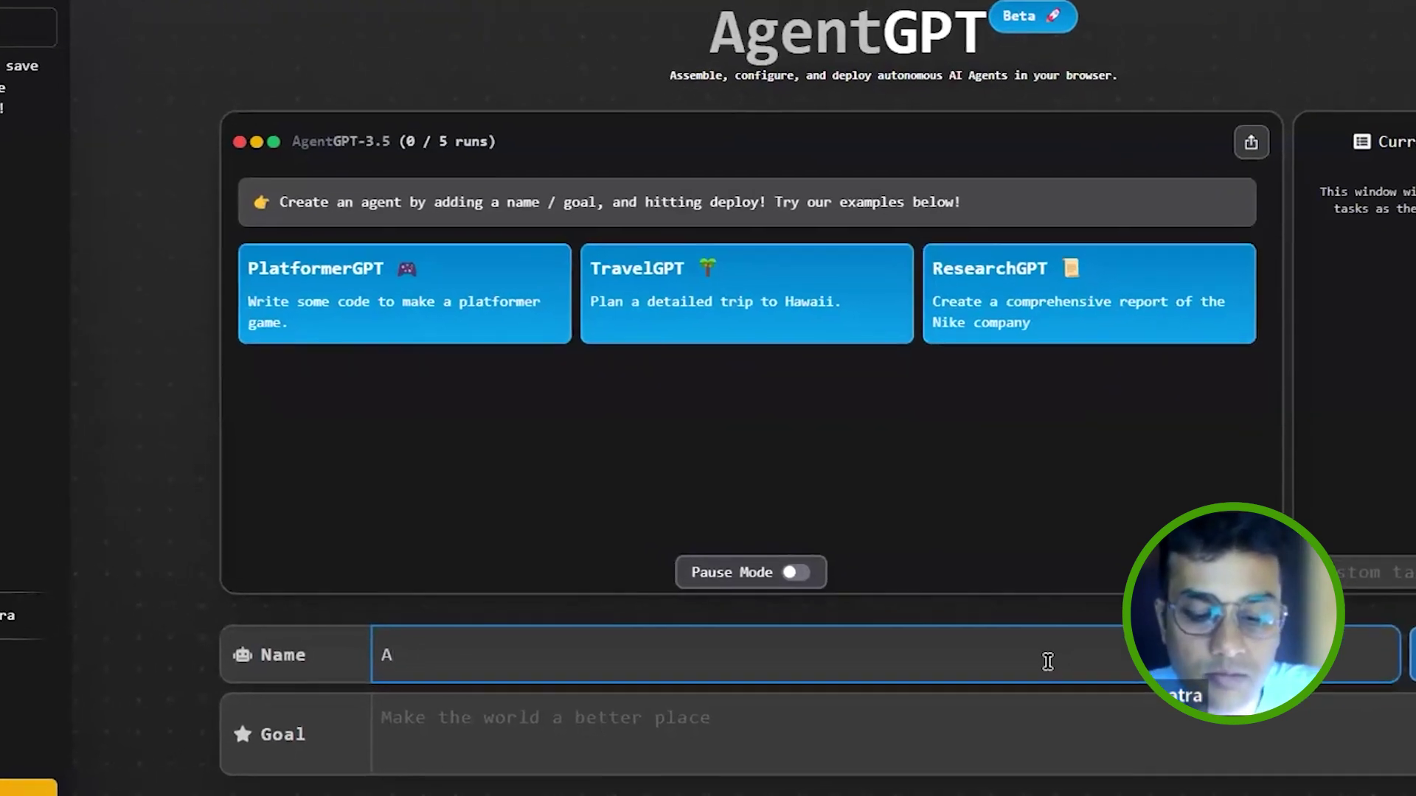
pyautogui.write('gent ')
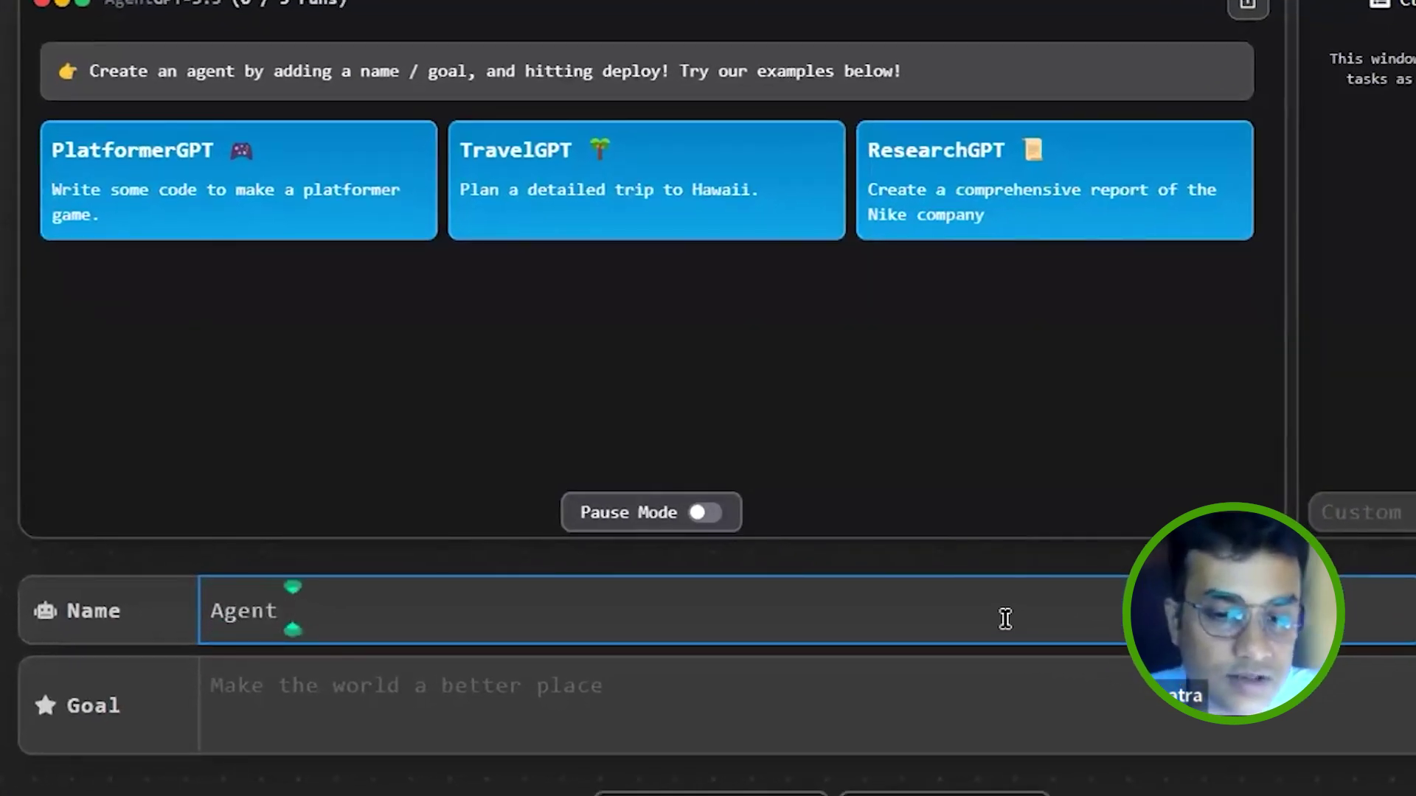
pyautogui.write('1')
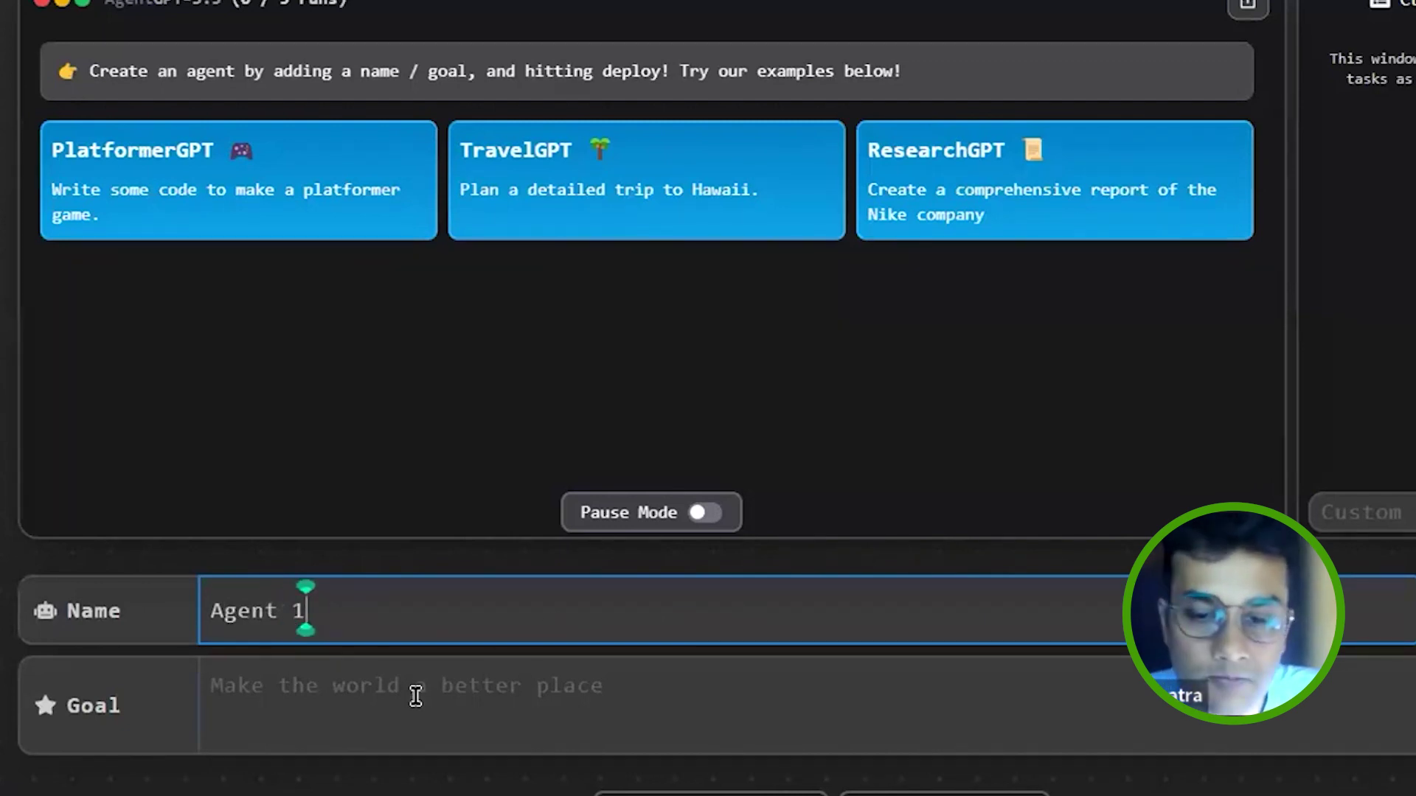
pyautogui.click(417, 687)
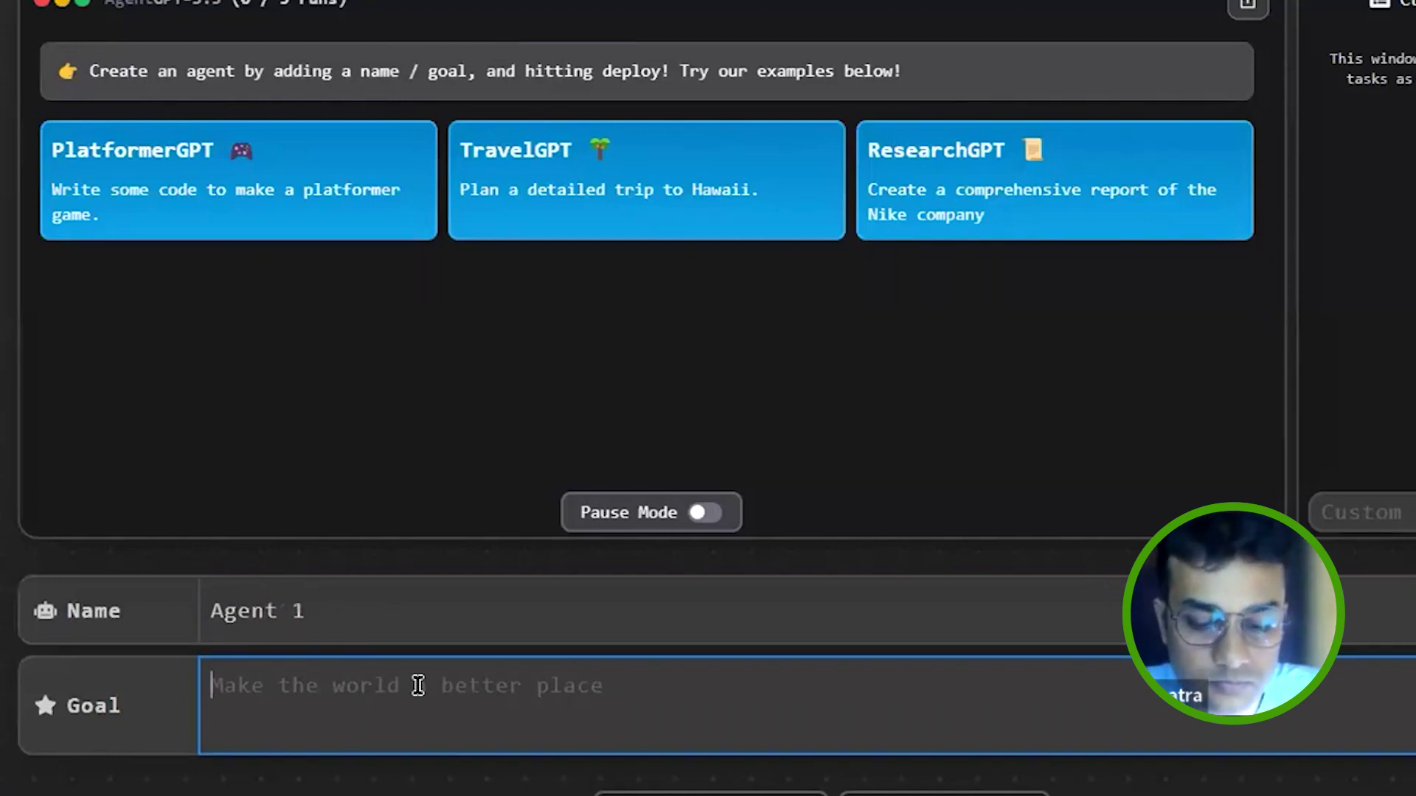
pyautogui.write('Which socia')
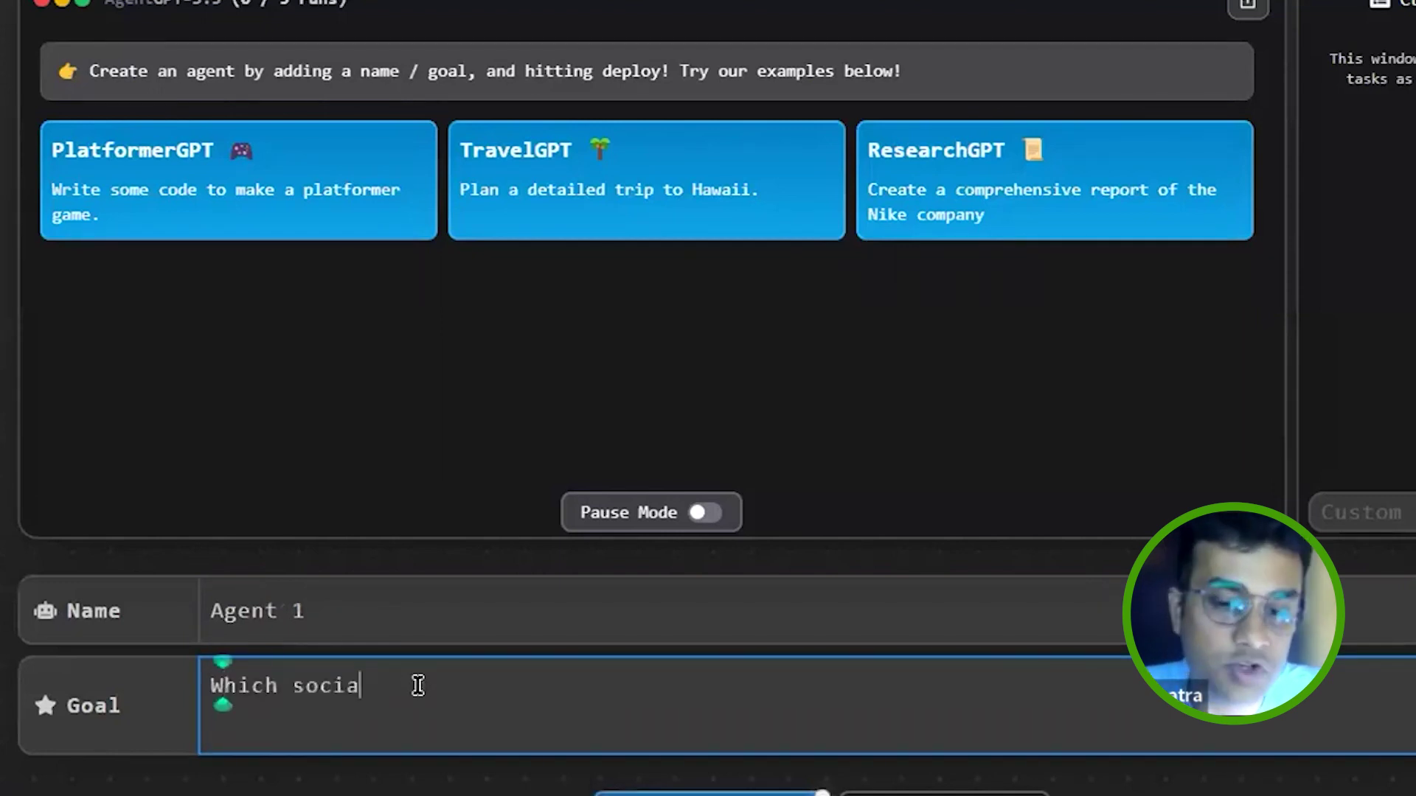
pyautogui.write('l ')
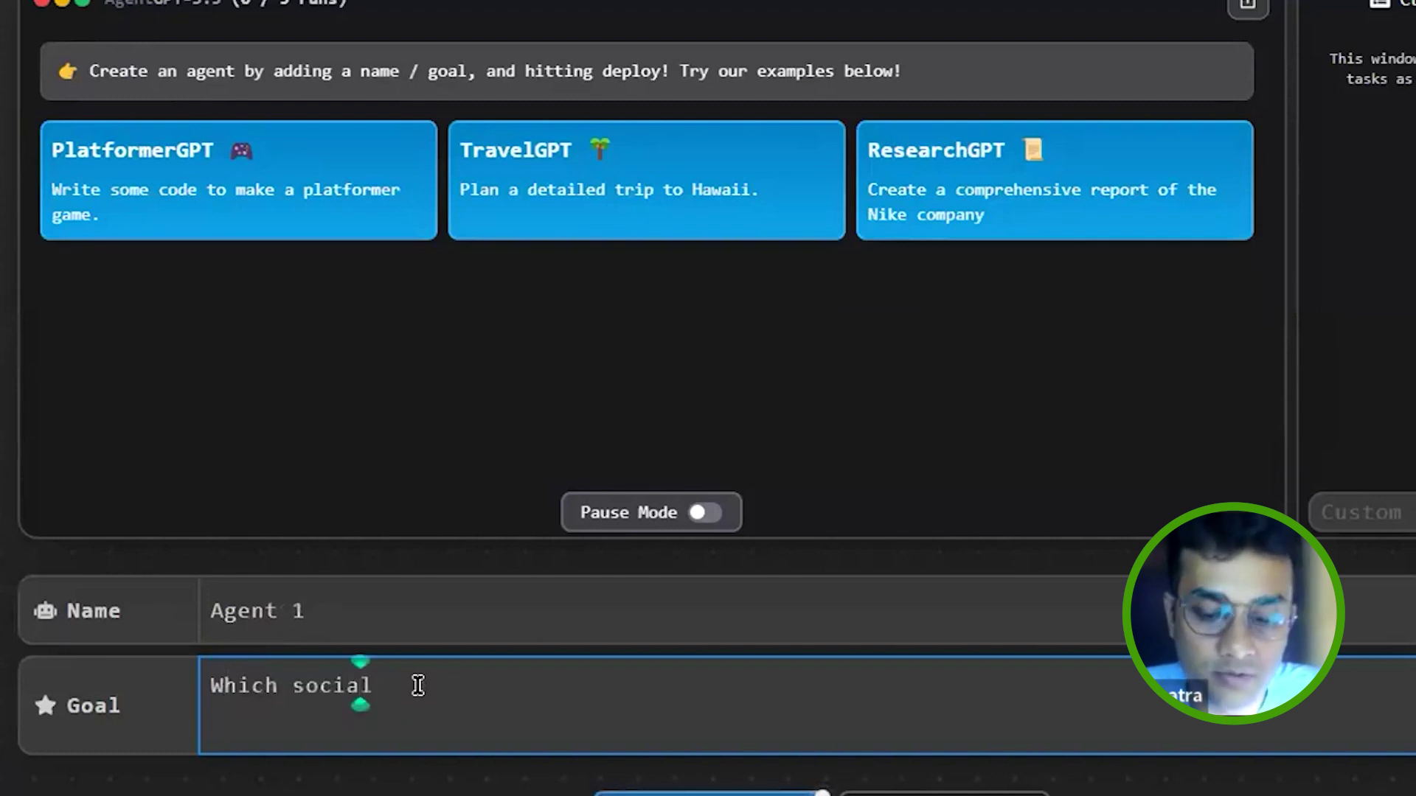
pyautogui.write('m')
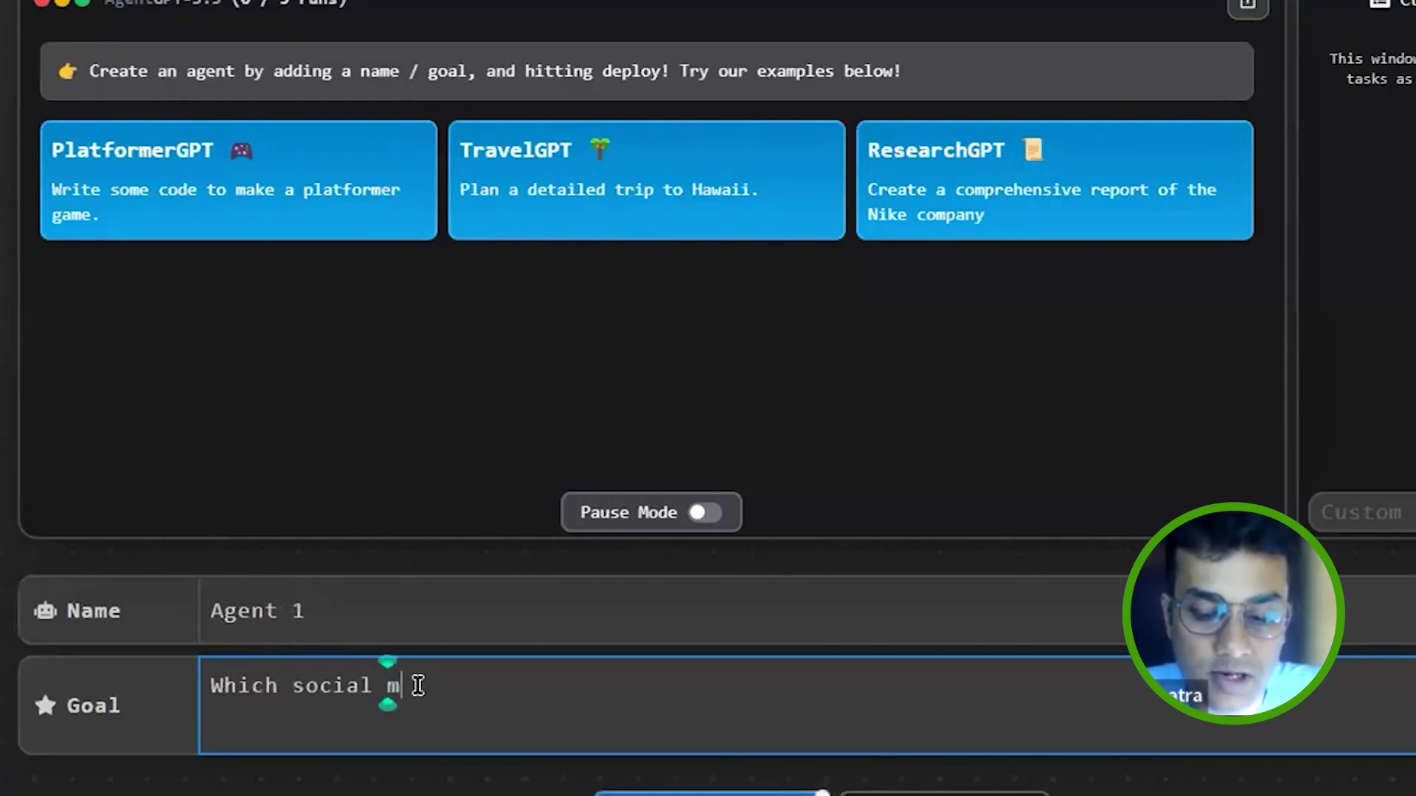
pyautogui.write('edia plato')
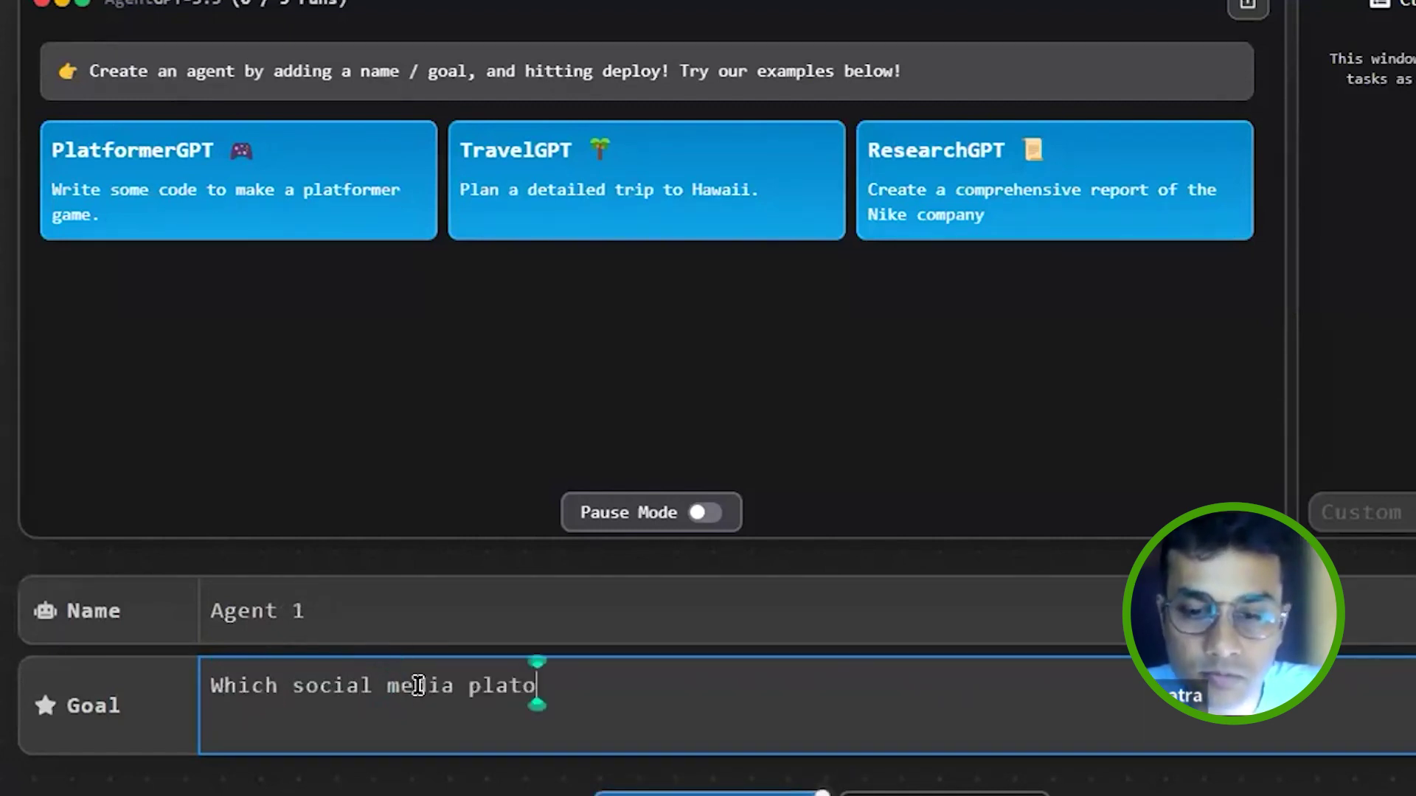
pyautogui.press('BackSpace')
pyautogui.write('f')
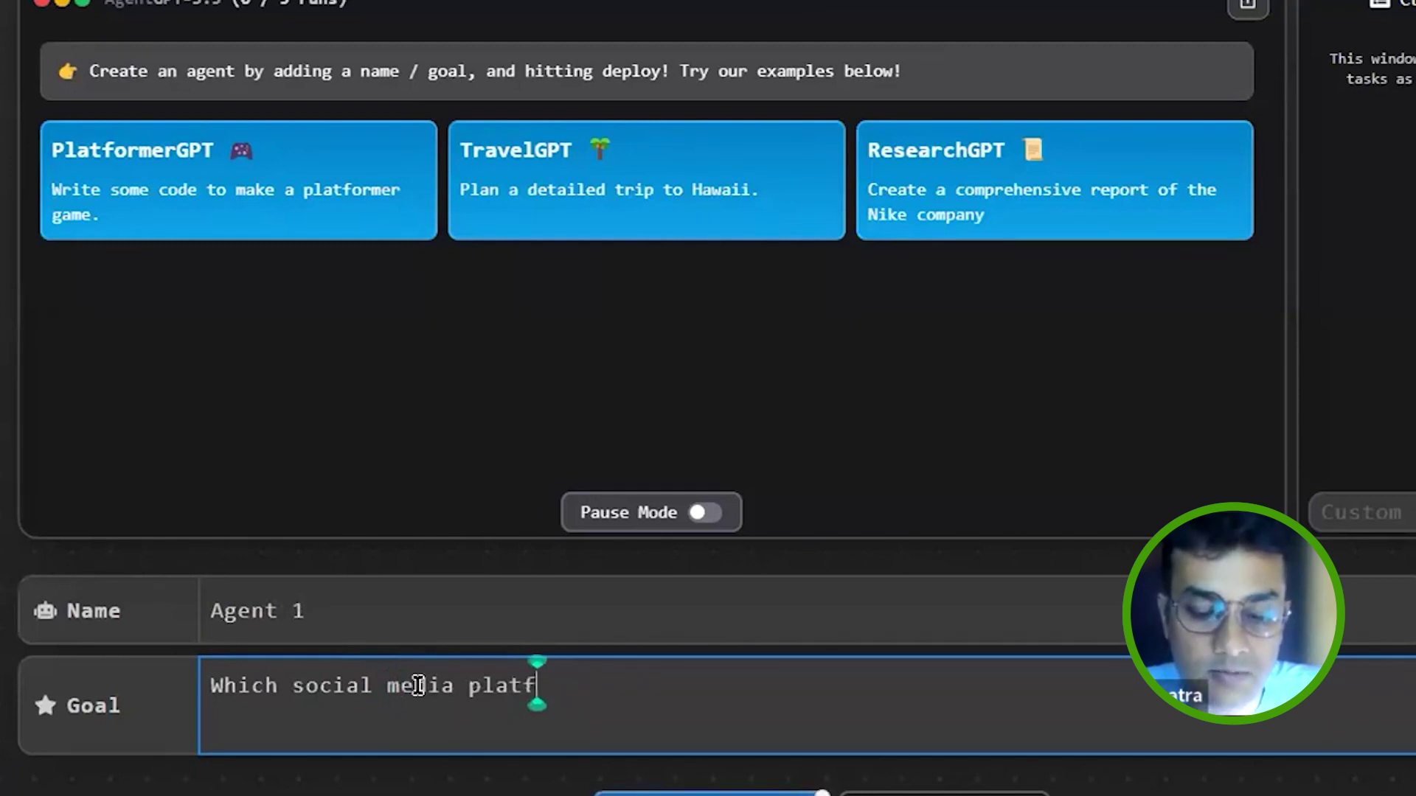
pyautogui.write('orm is best')
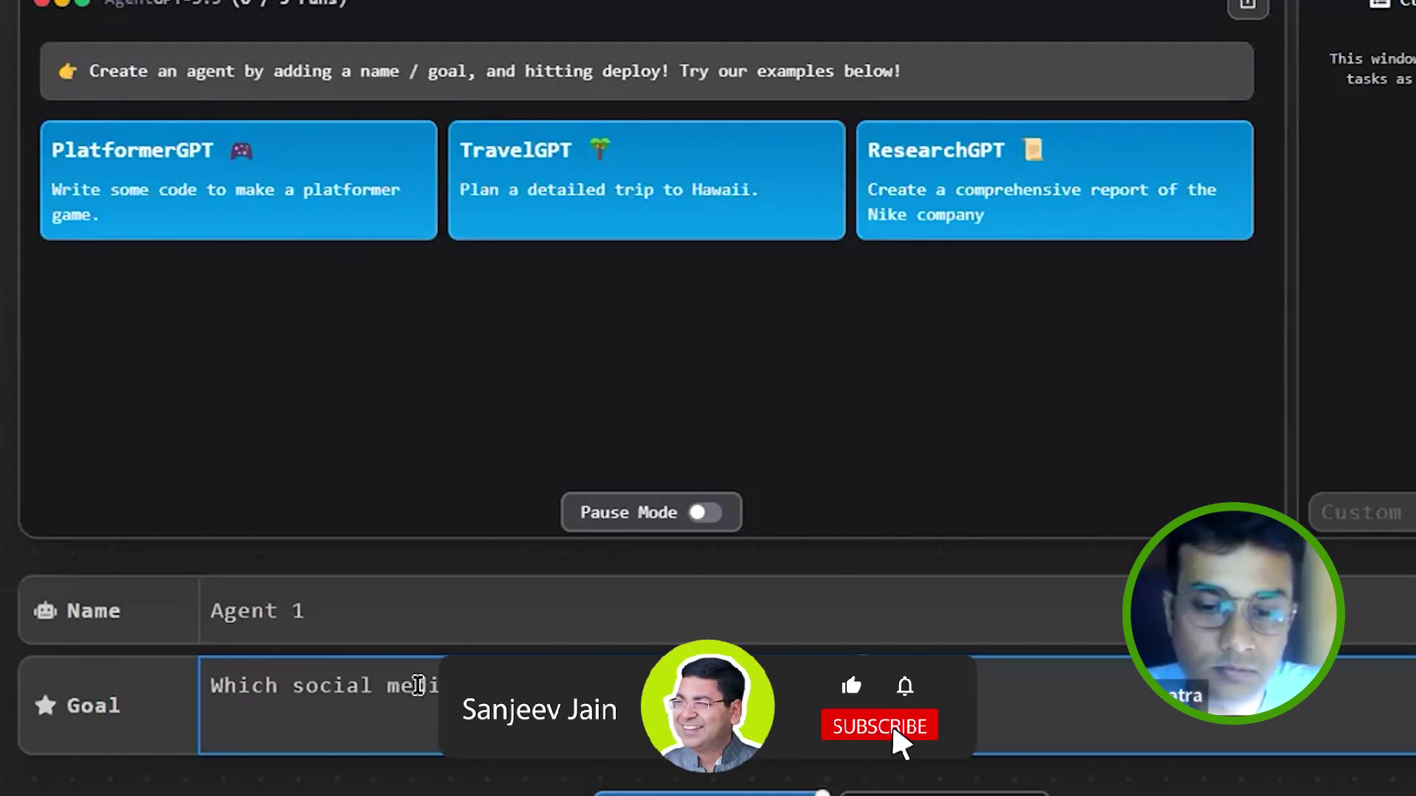
pyautogui.write('for marketing')
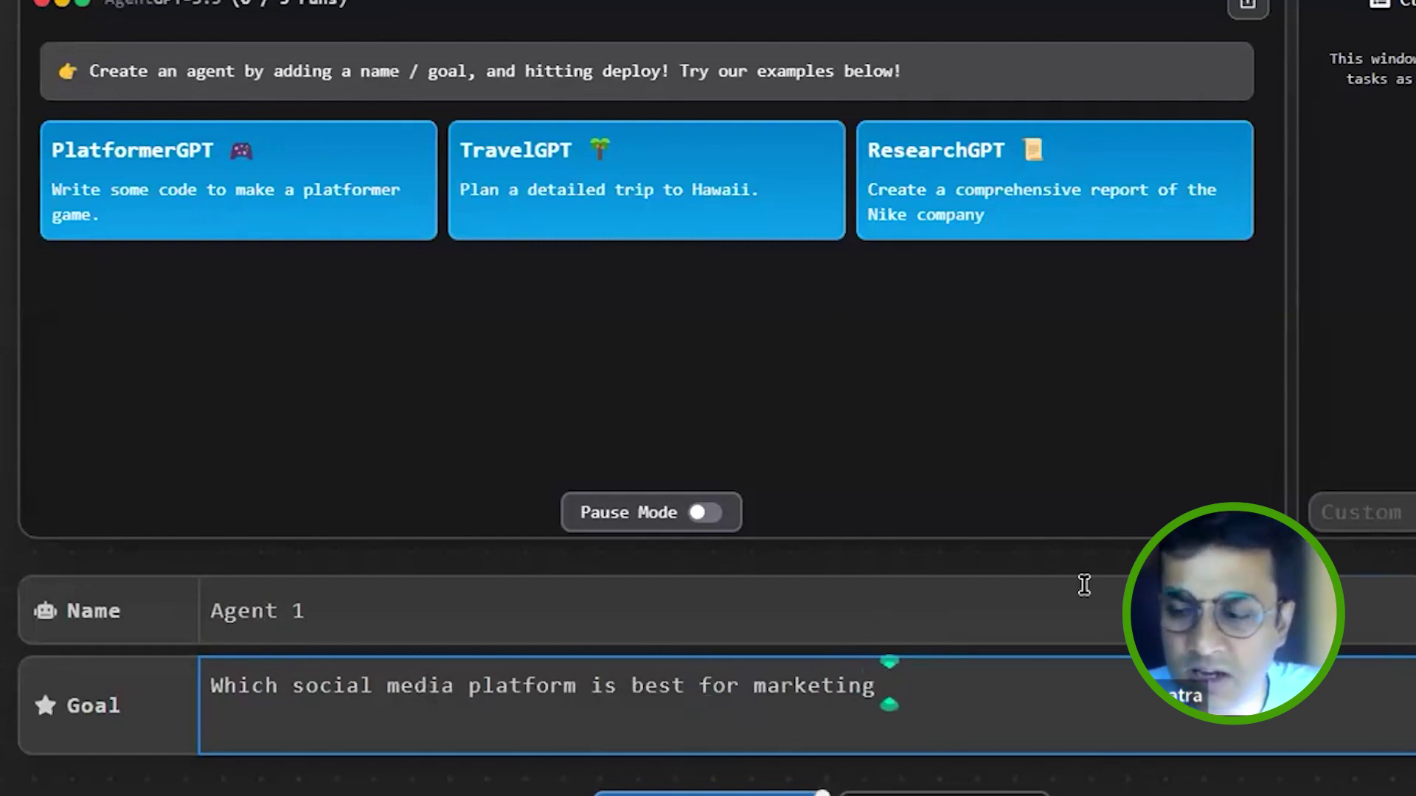
pyautogui.press('BackSpace')
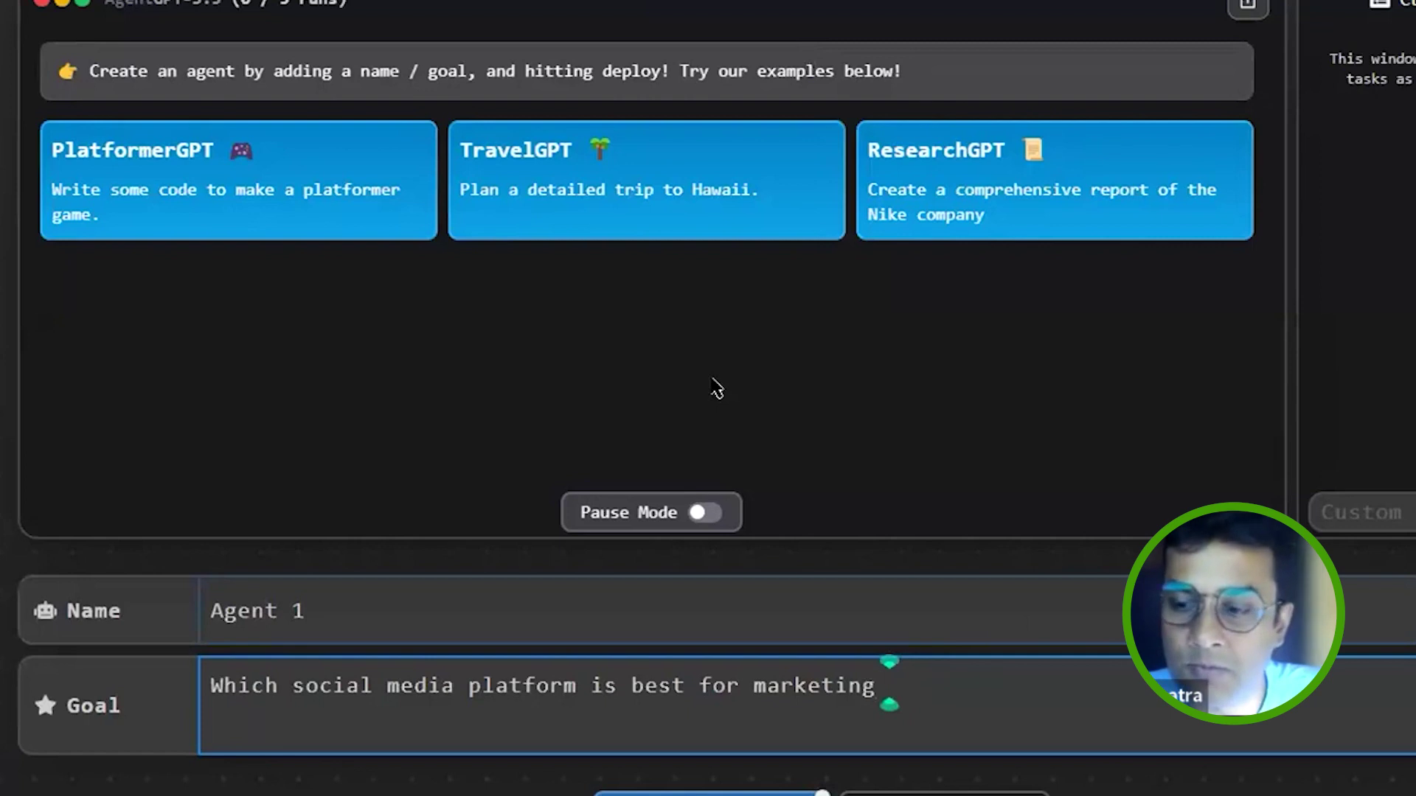
pyautogui.scroll(-1, 936, 297)
pyautogui.write('?')
pyautogui.scroll(-1, 529, 457)
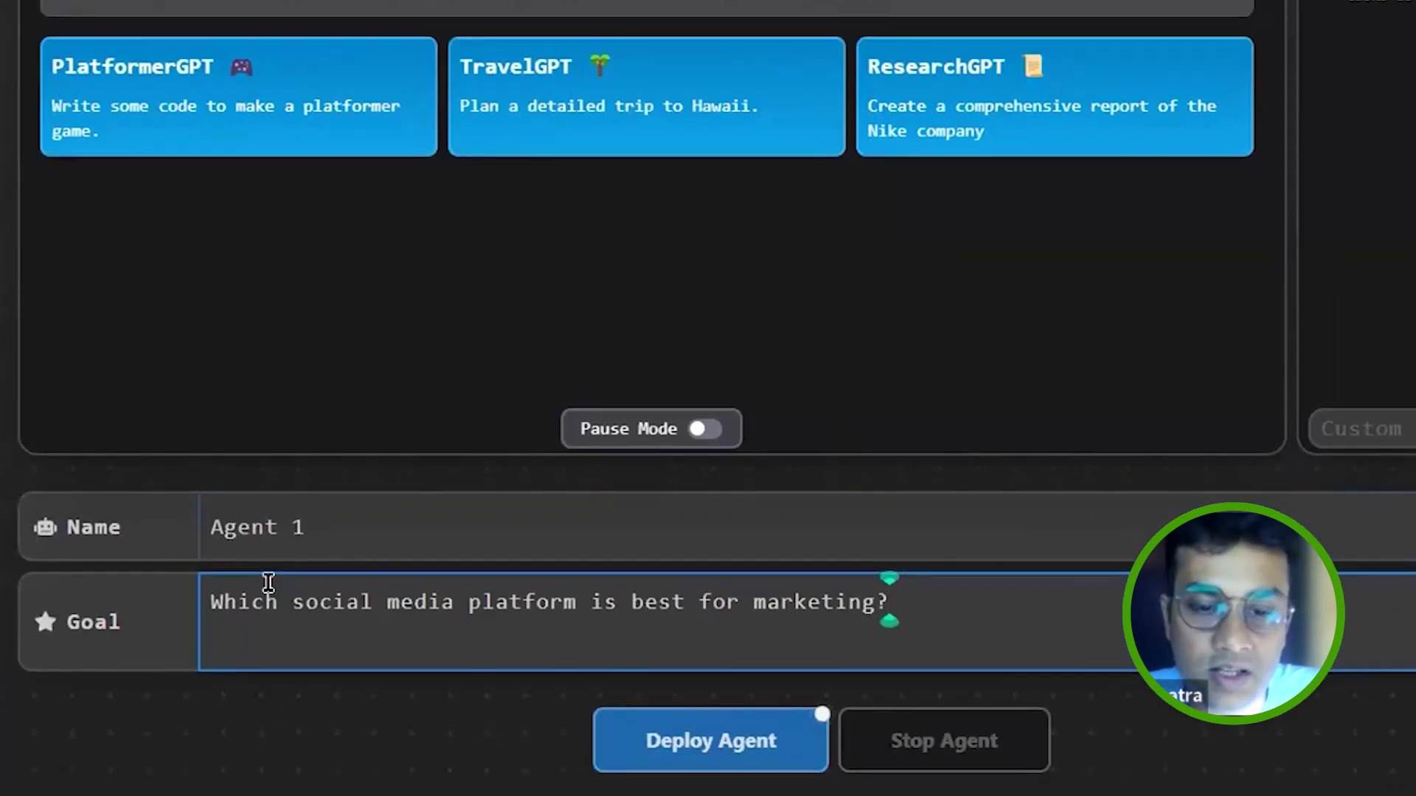
pyautogui.click(713, 750)
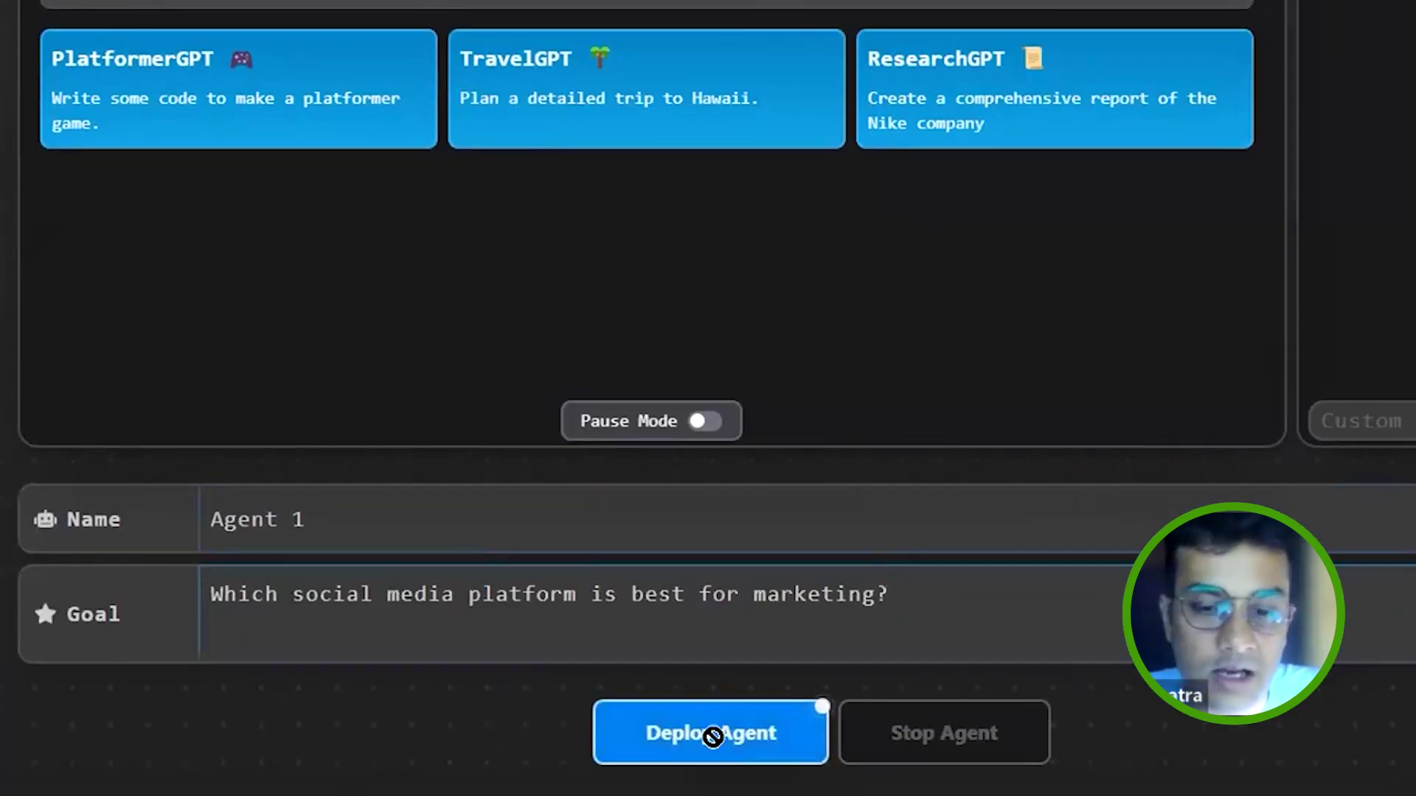
# Scroll up to follow Agent 1's target-audience research and advertising-options evaluation as tasks complete.
pyautogui.scroll(5, 593, 540)
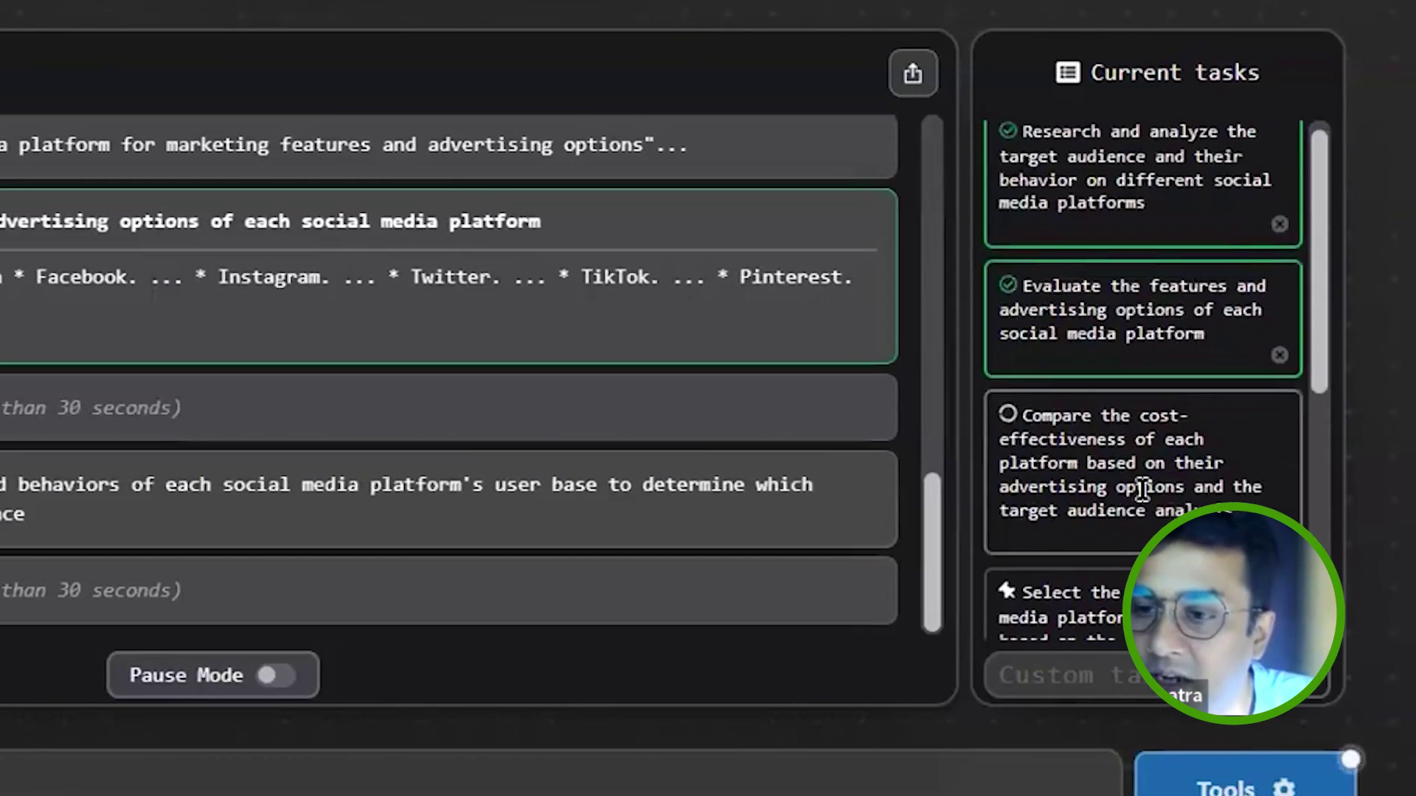
# Scroll the output as the agent summarizes top platforms and queues a seven-platform comparison report task.
pyautogui.scroll(1, 1142, 488)
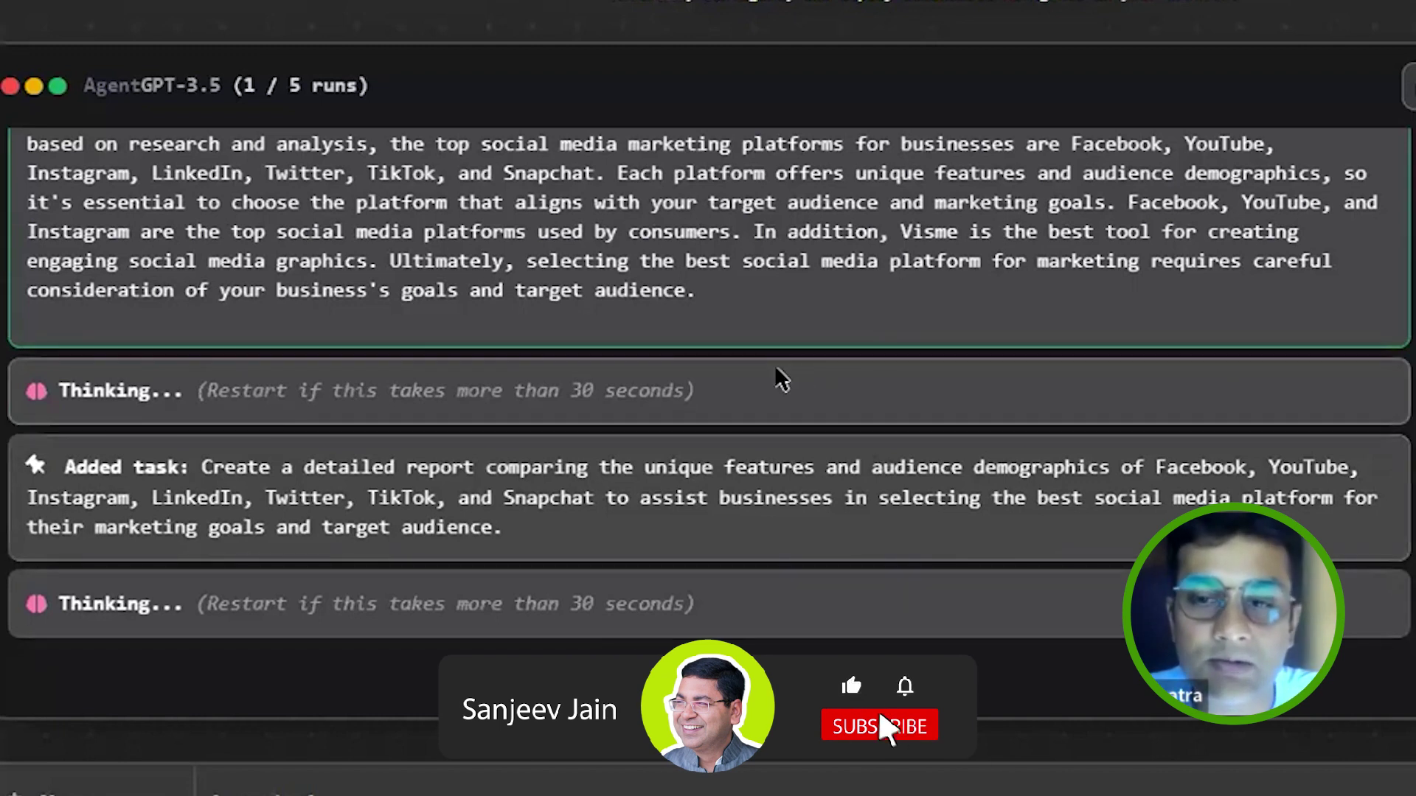
# Highlight the top marketing platforms summary and the demographics findings to read them as the run ends.
pyautogui.scroll(1, 782, 380)
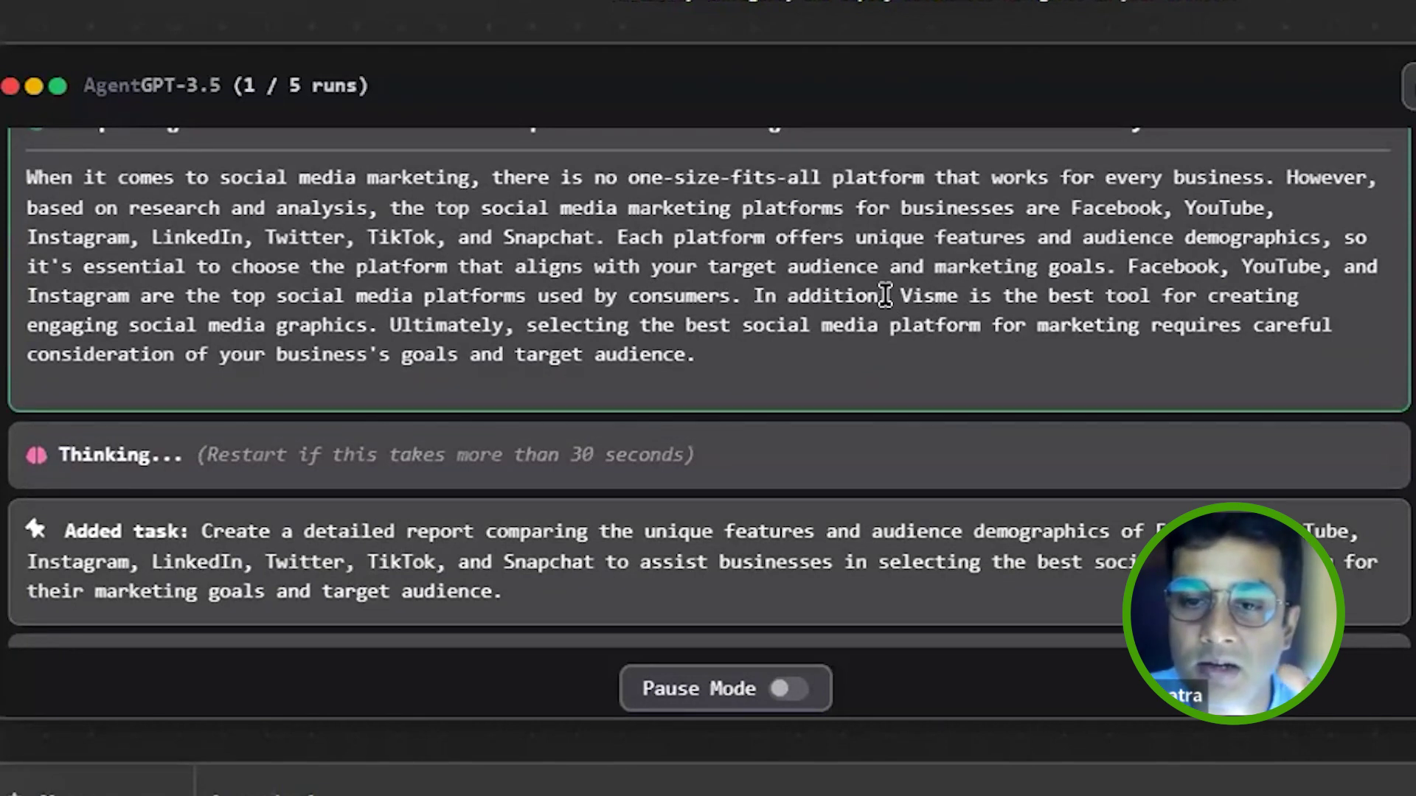
pyautogui.moveTo(27, 177); pyautogui.dragTo(369, 307)
pyautogui.click(371, 309)
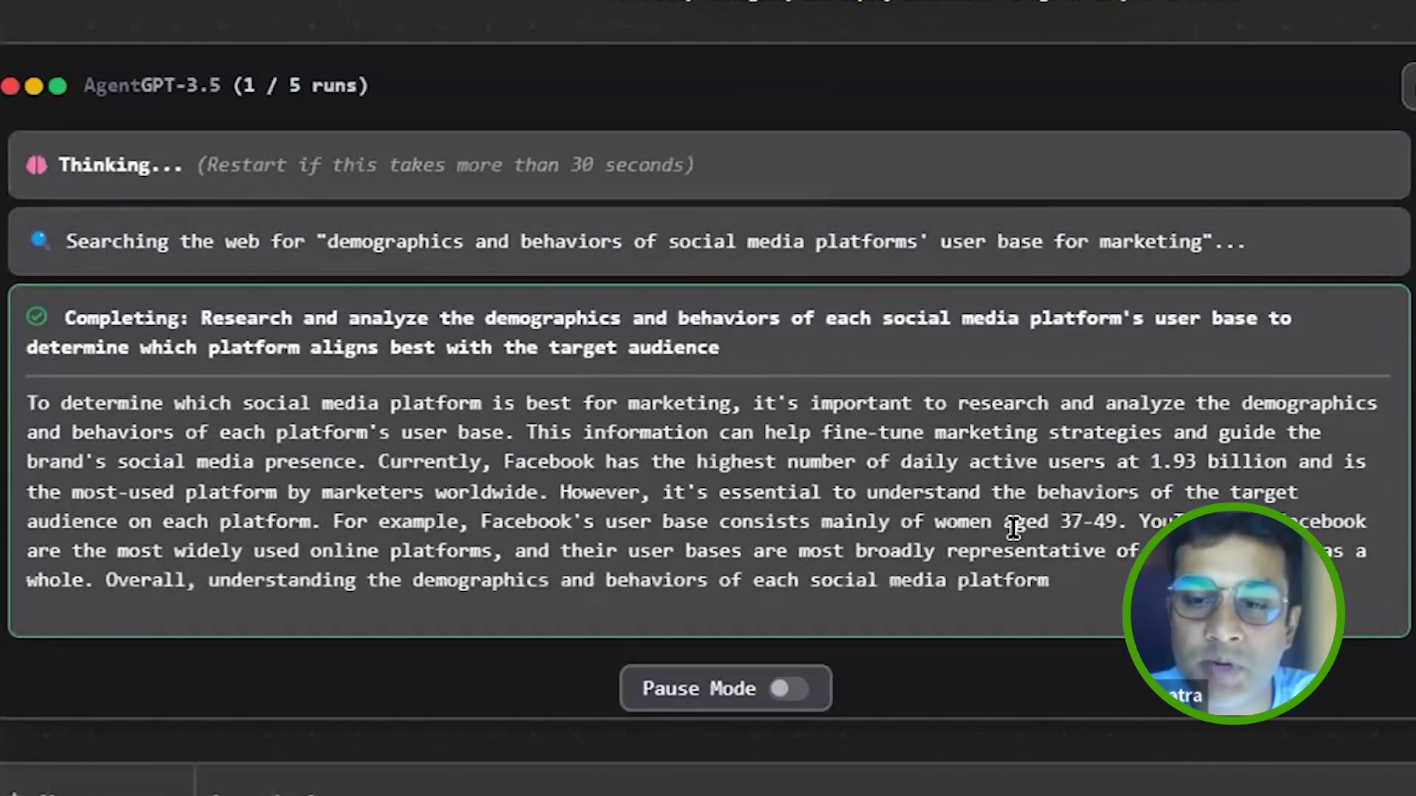
pyautogui.moveTo(1134, 506); pyautogui.dragTo(483, 496)
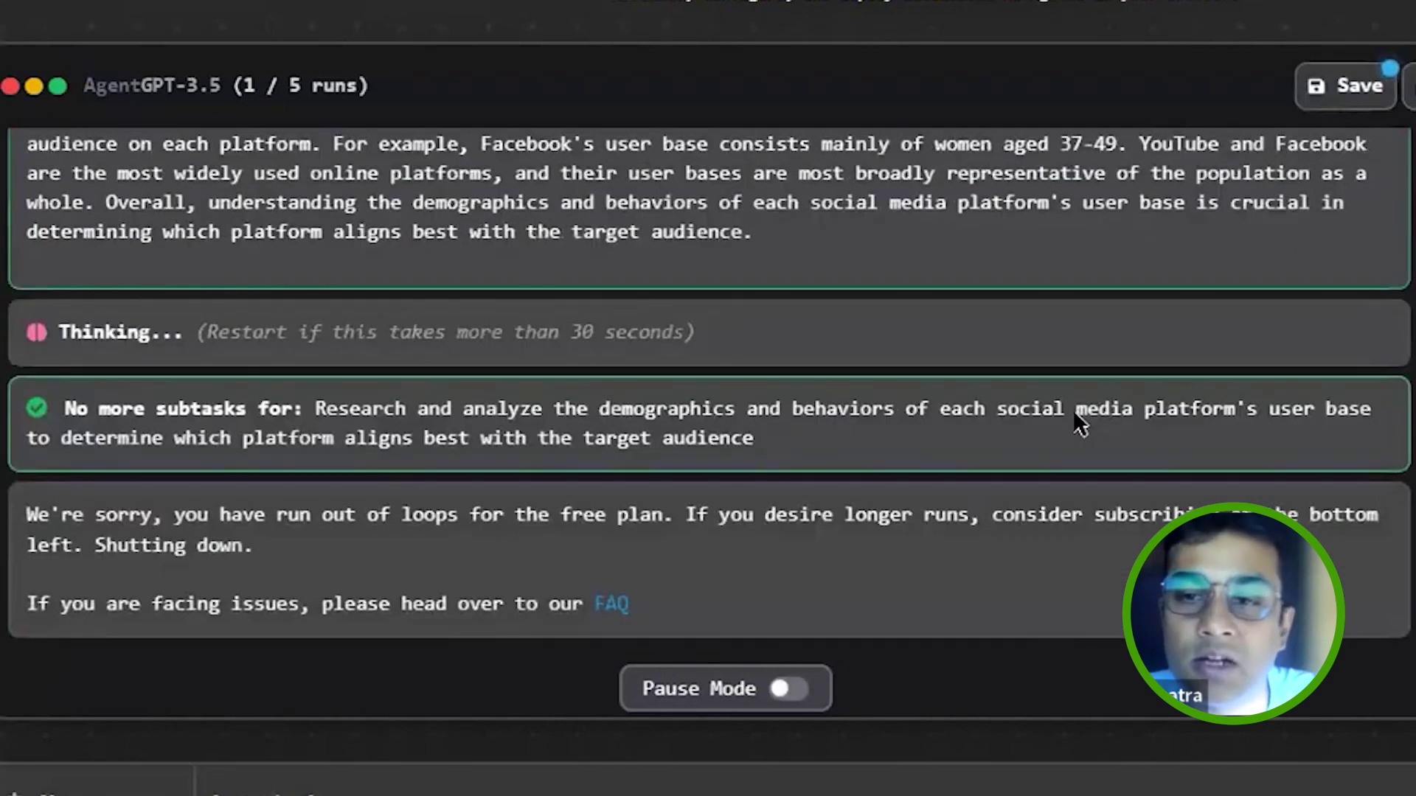
pyautogui.moveTo(1122, 409); pyautogui.dragTo(1072, 409)
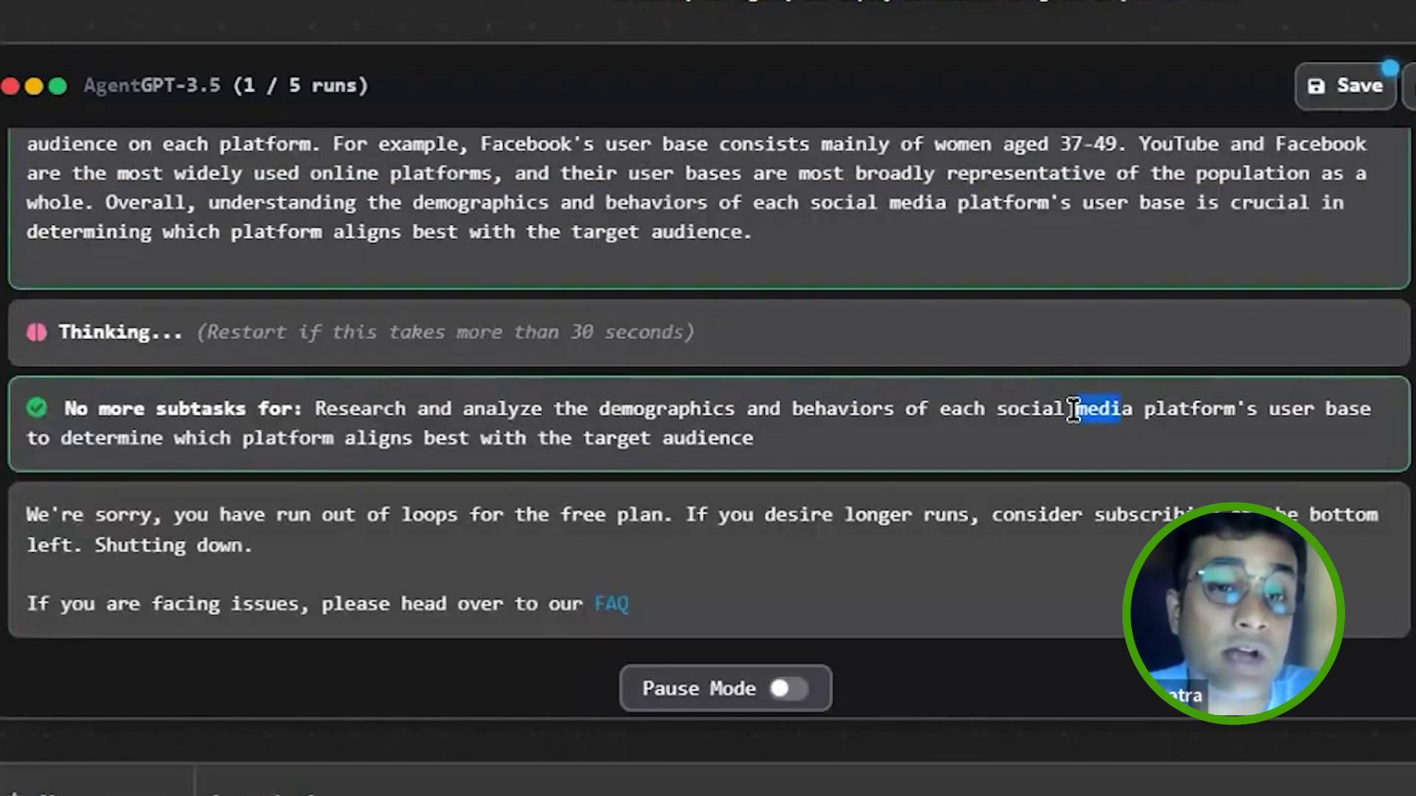
pyautogui.scroll(3, 997, 534)
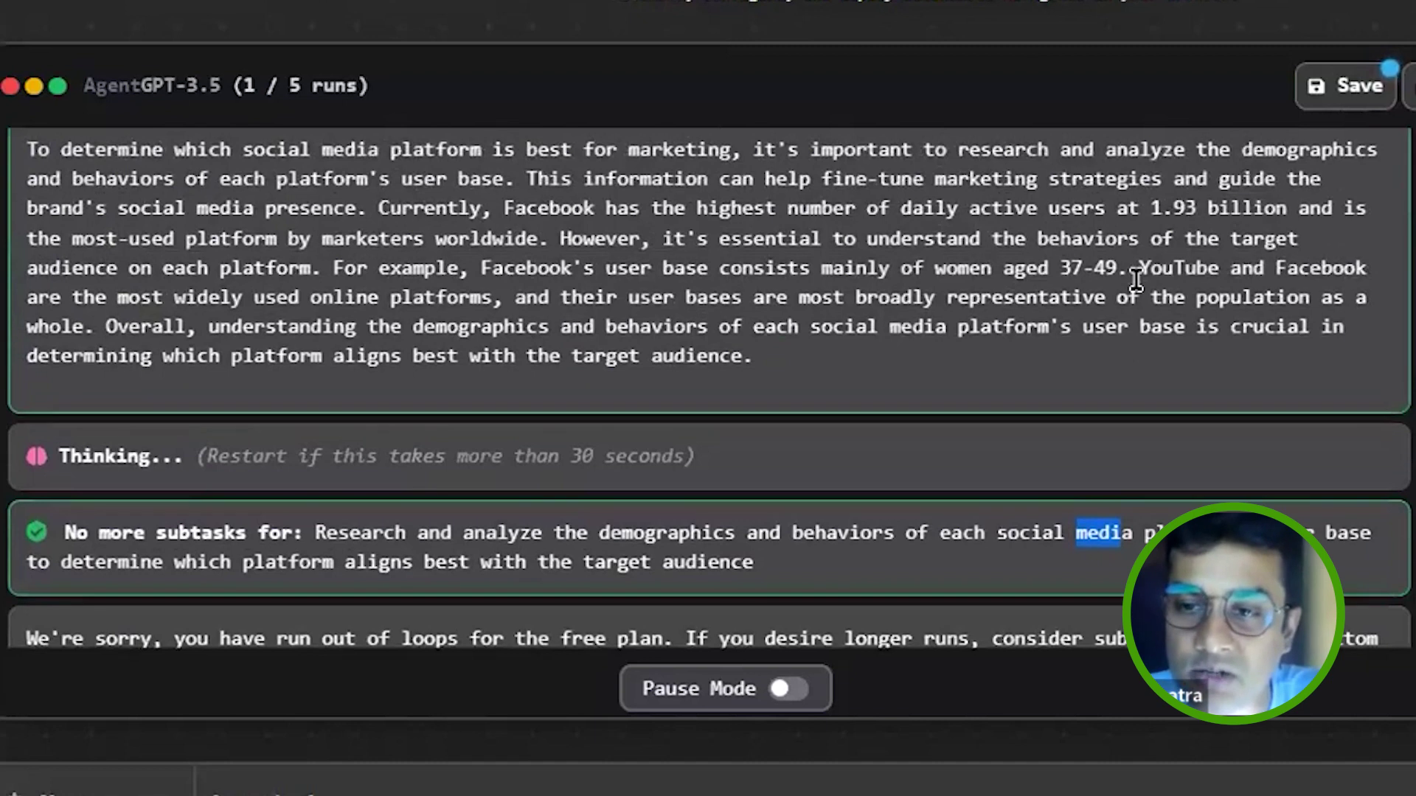
pyautogui.scroll(1, 1136, 280)
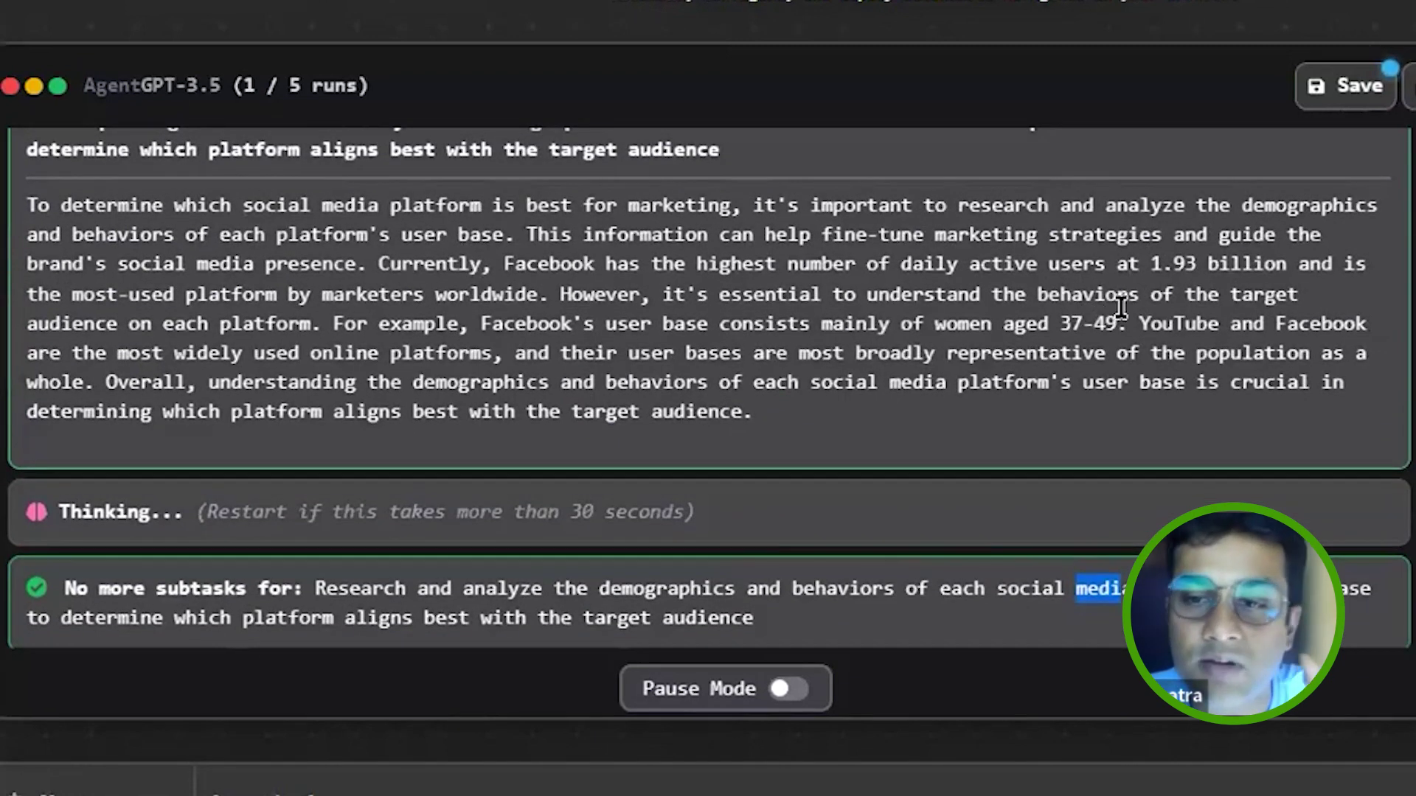
pyautogui.moveTo(1125, 323); pyautogui.dragTo(687, 322)
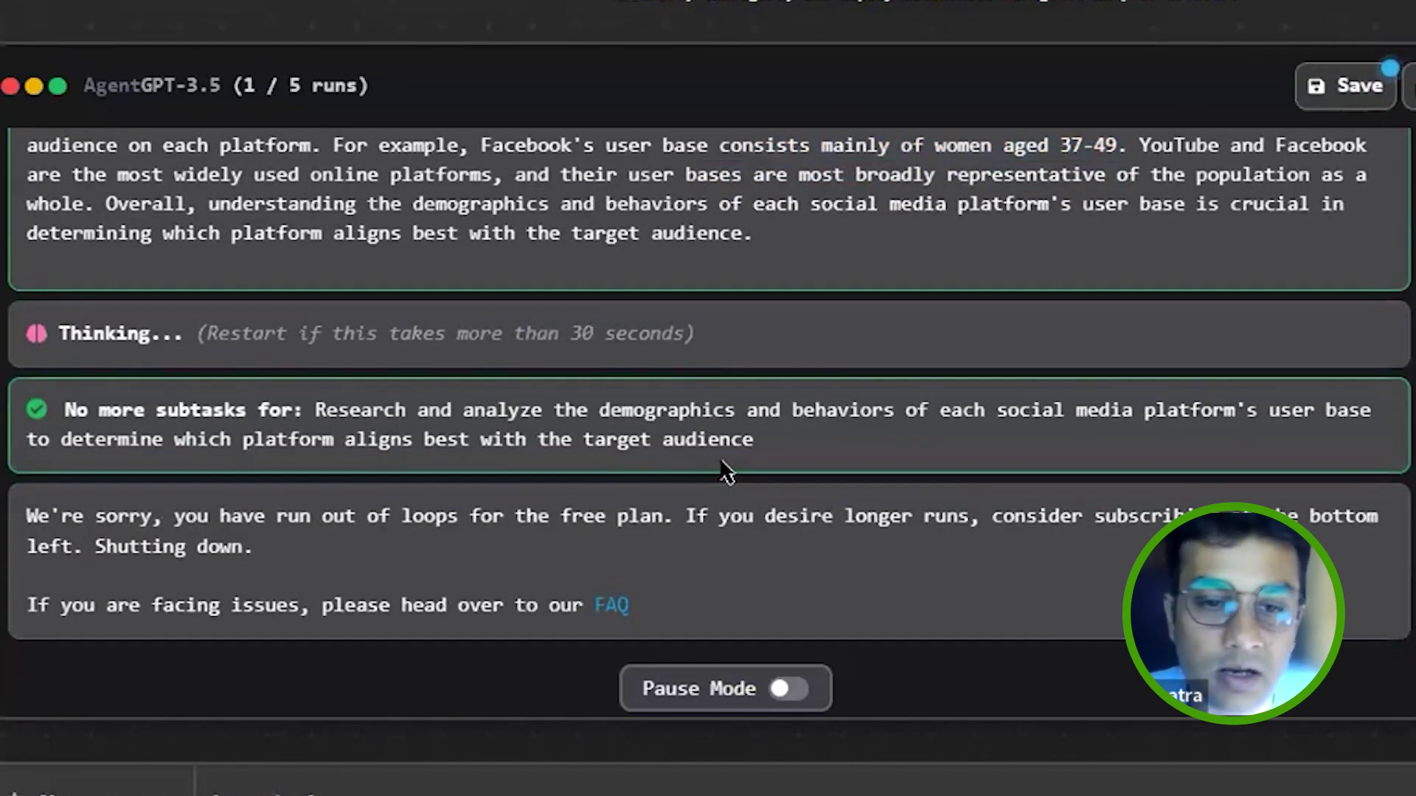
pyautogui.scroll(4, 726, 472)
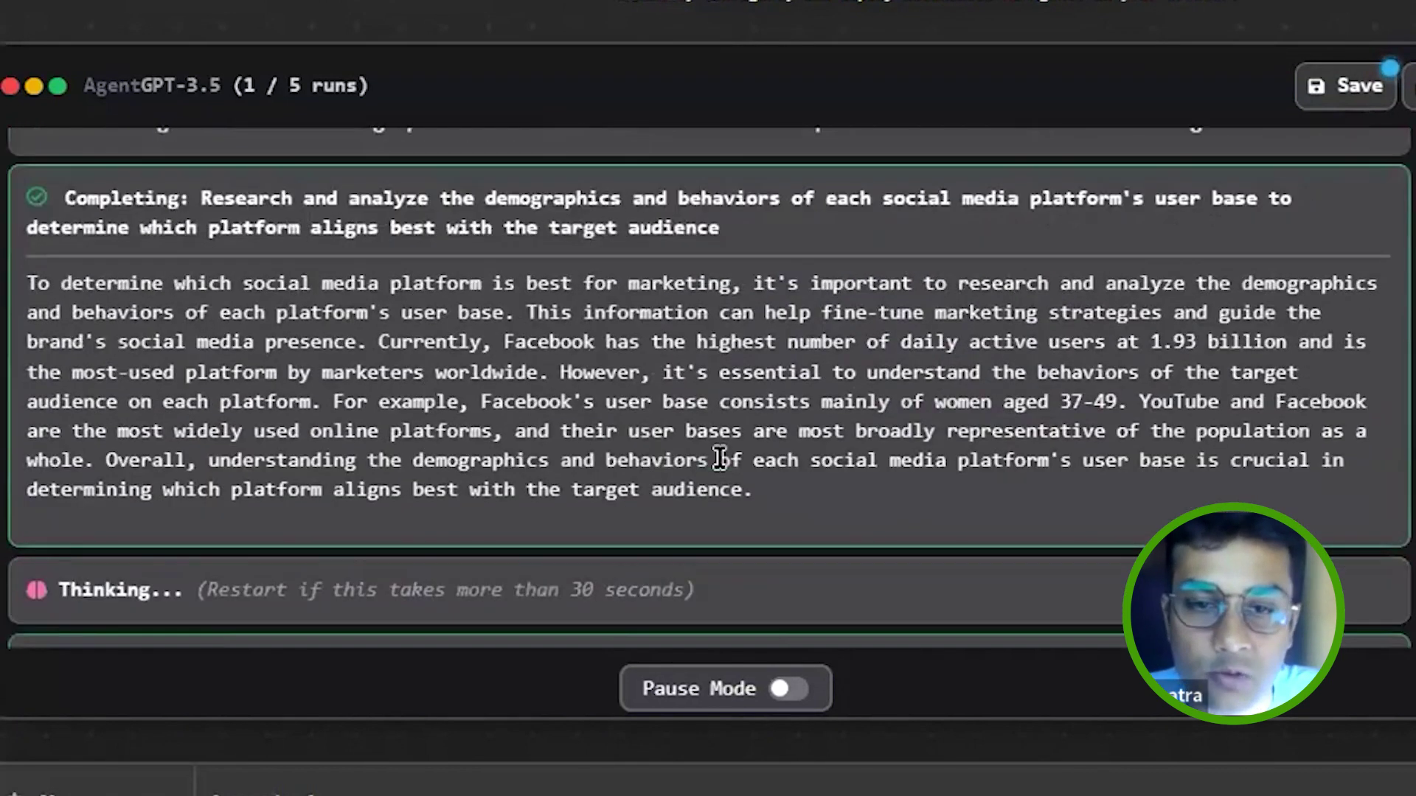
pyautogui.scroll(2, 719, 457)
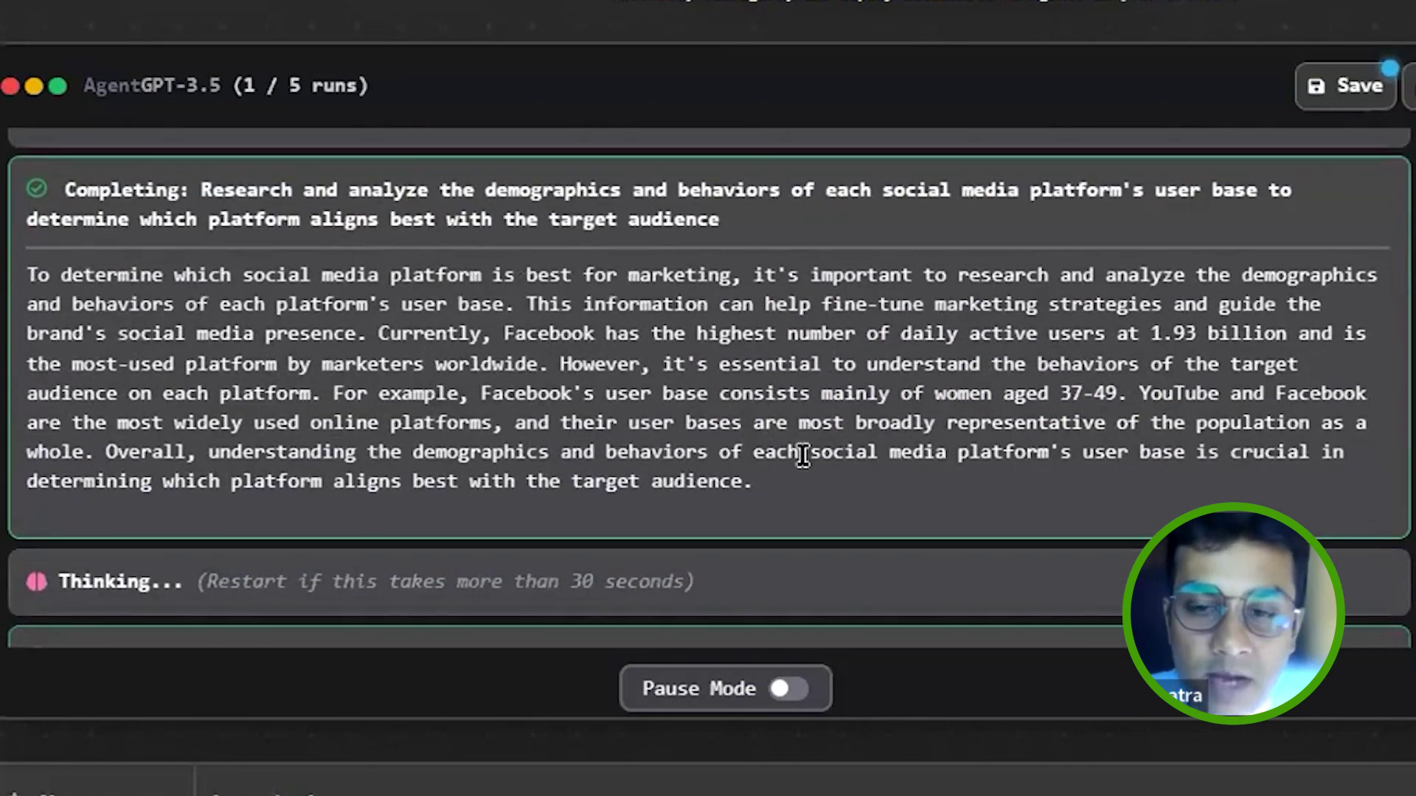
pyautogui.moveTo(812, 493); pyautogui.dragTo(706, 395)
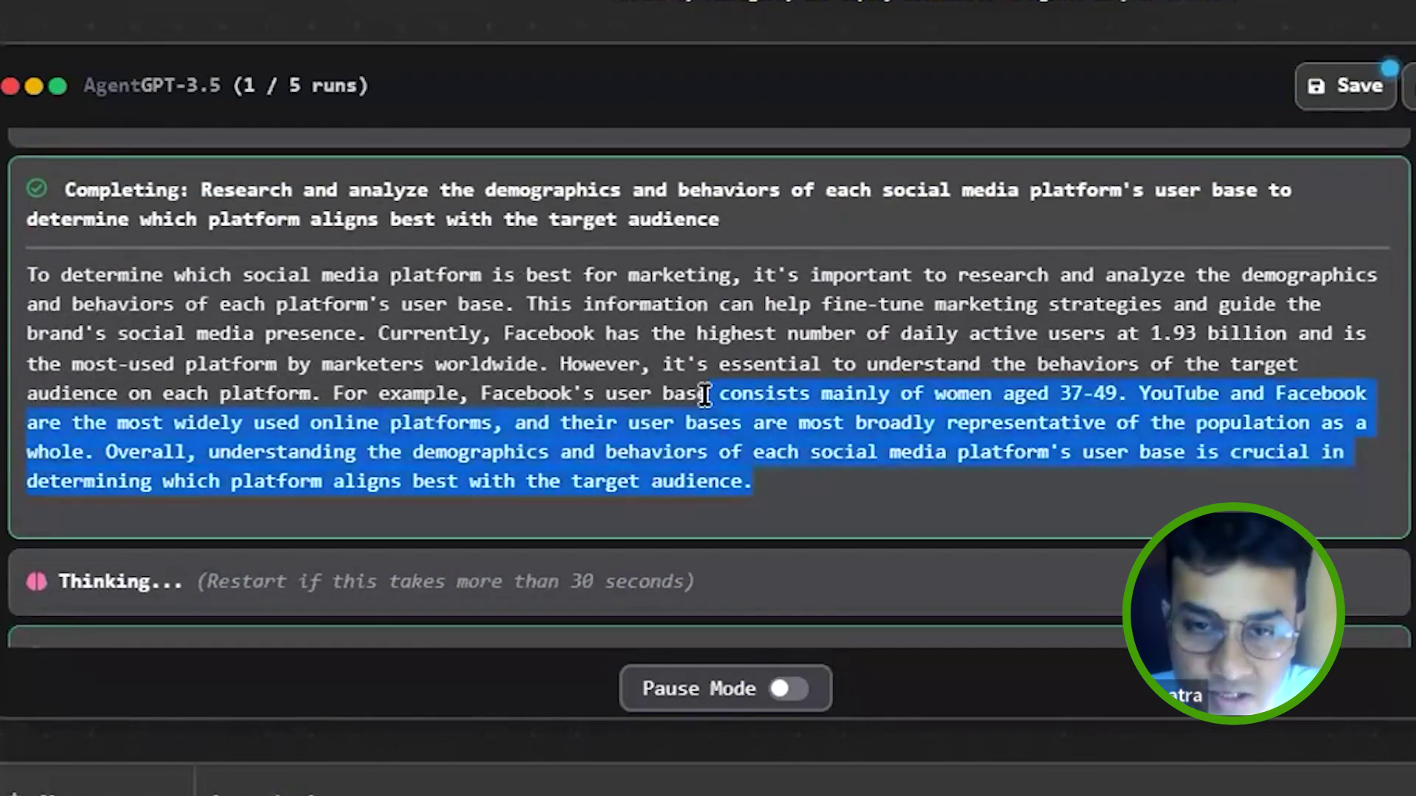
pyautogui.click(542, 339)
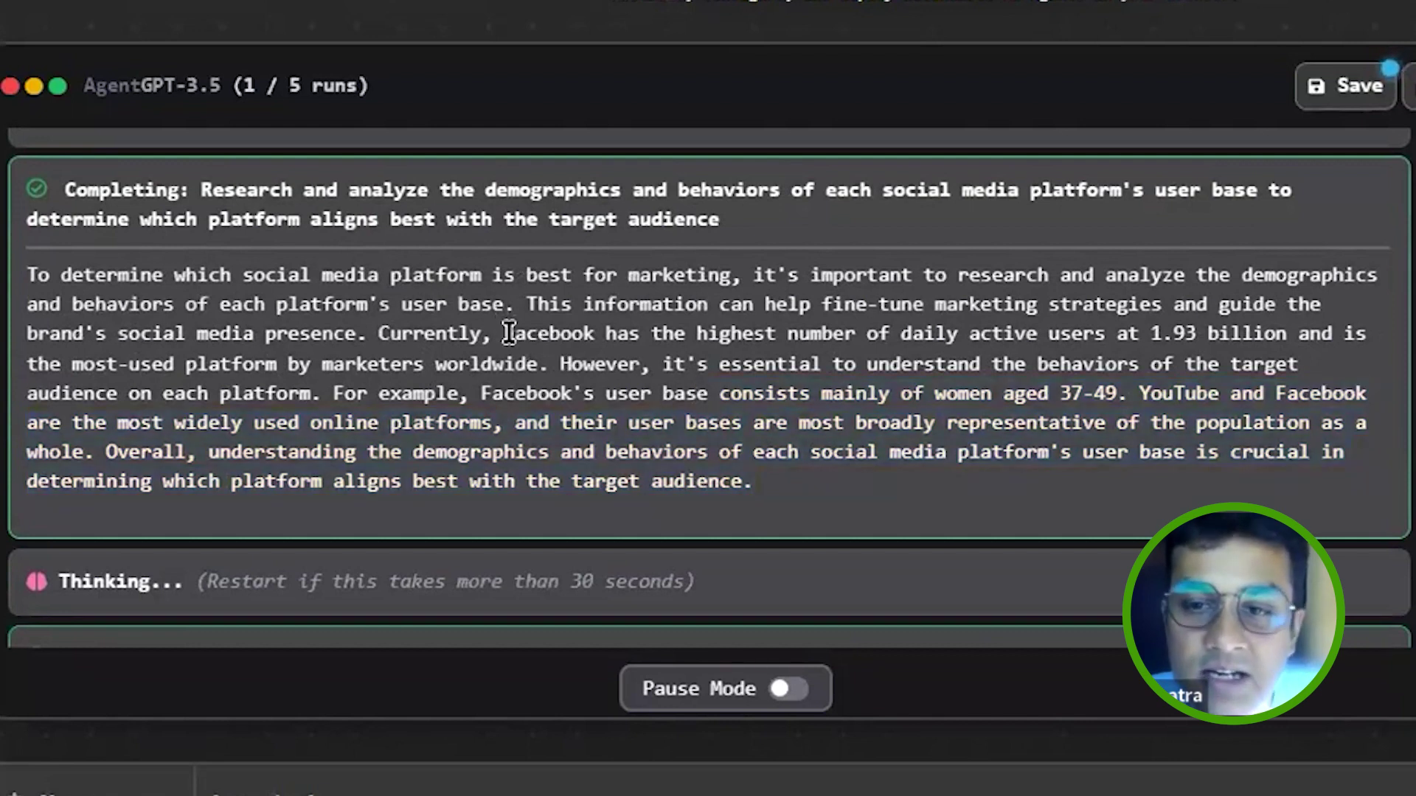
pyautogui.moveTo(505, 330); pyautogui.dragTo(1310, 334)
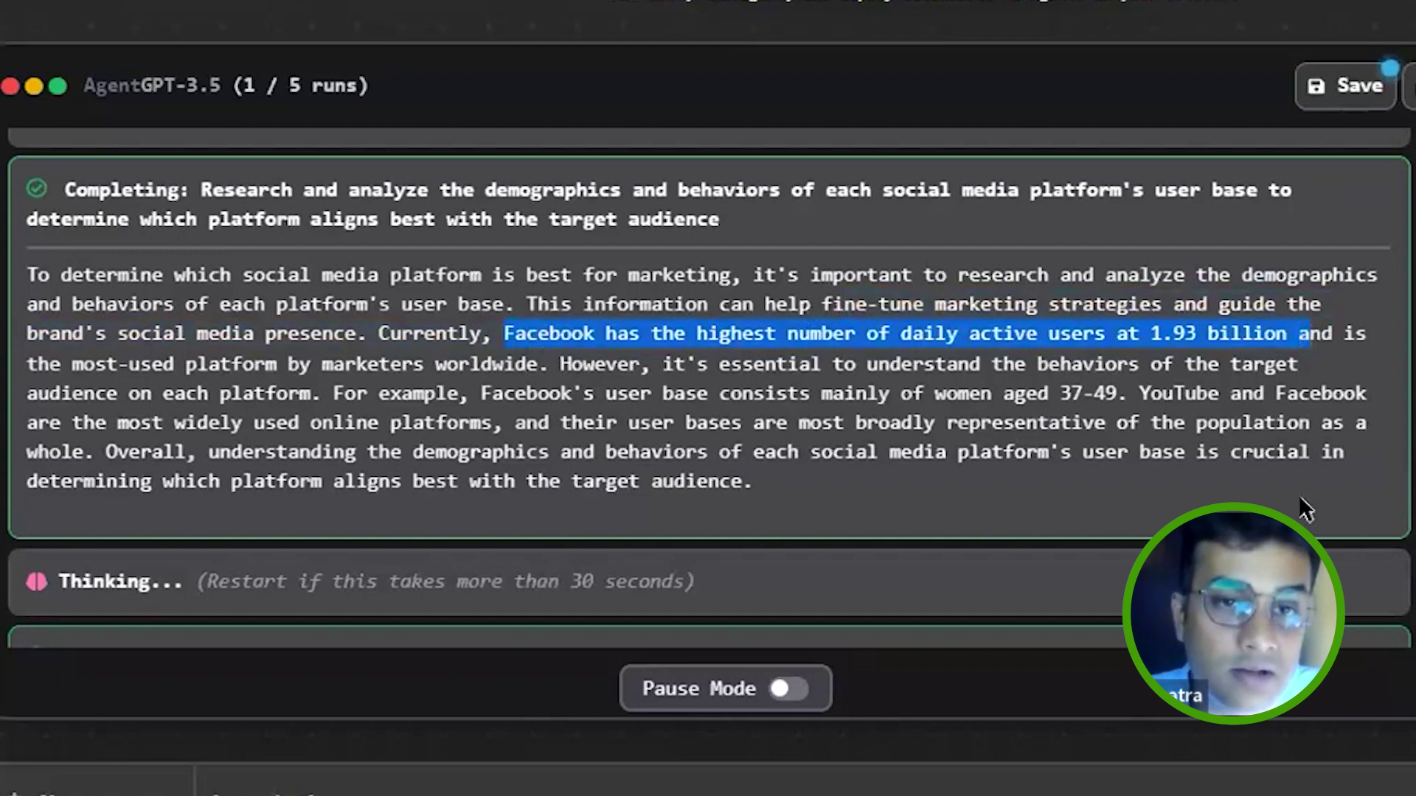